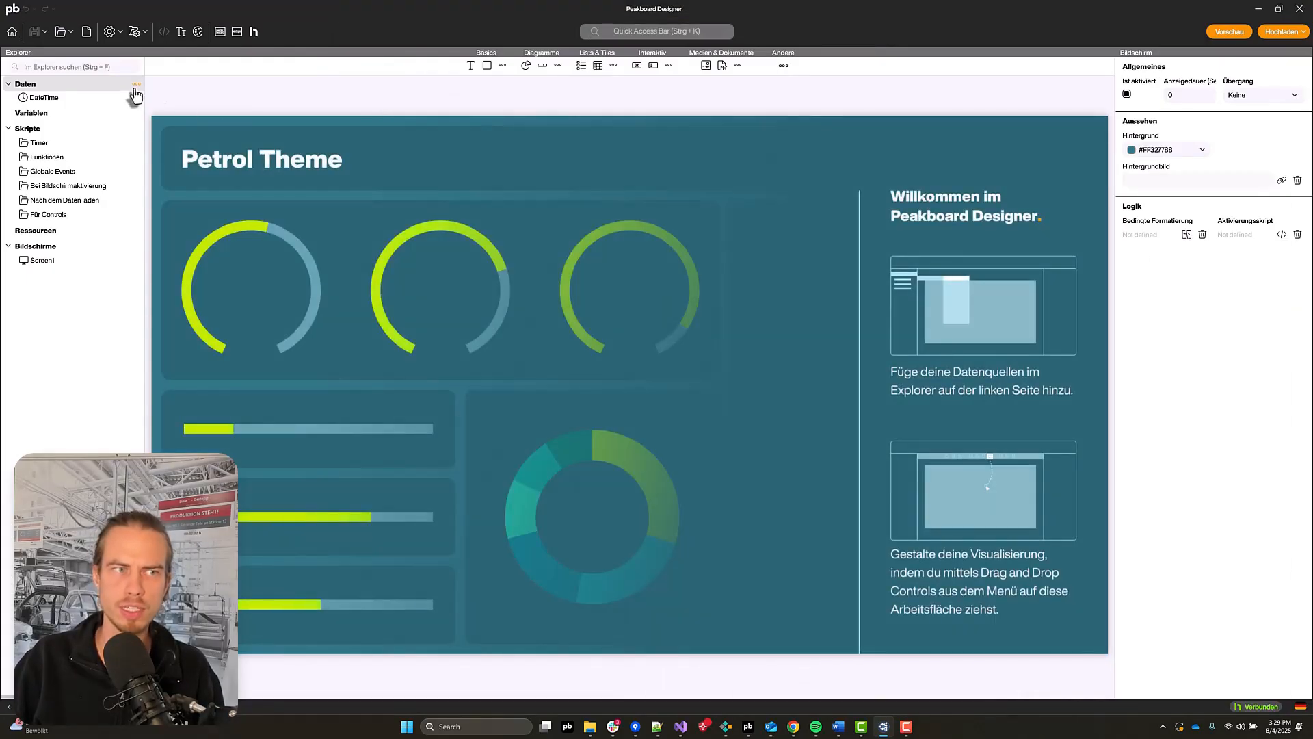
Step: Add a new MQTT data source to the project's data sources
left_click(135, 88)
left_click(135, 89)
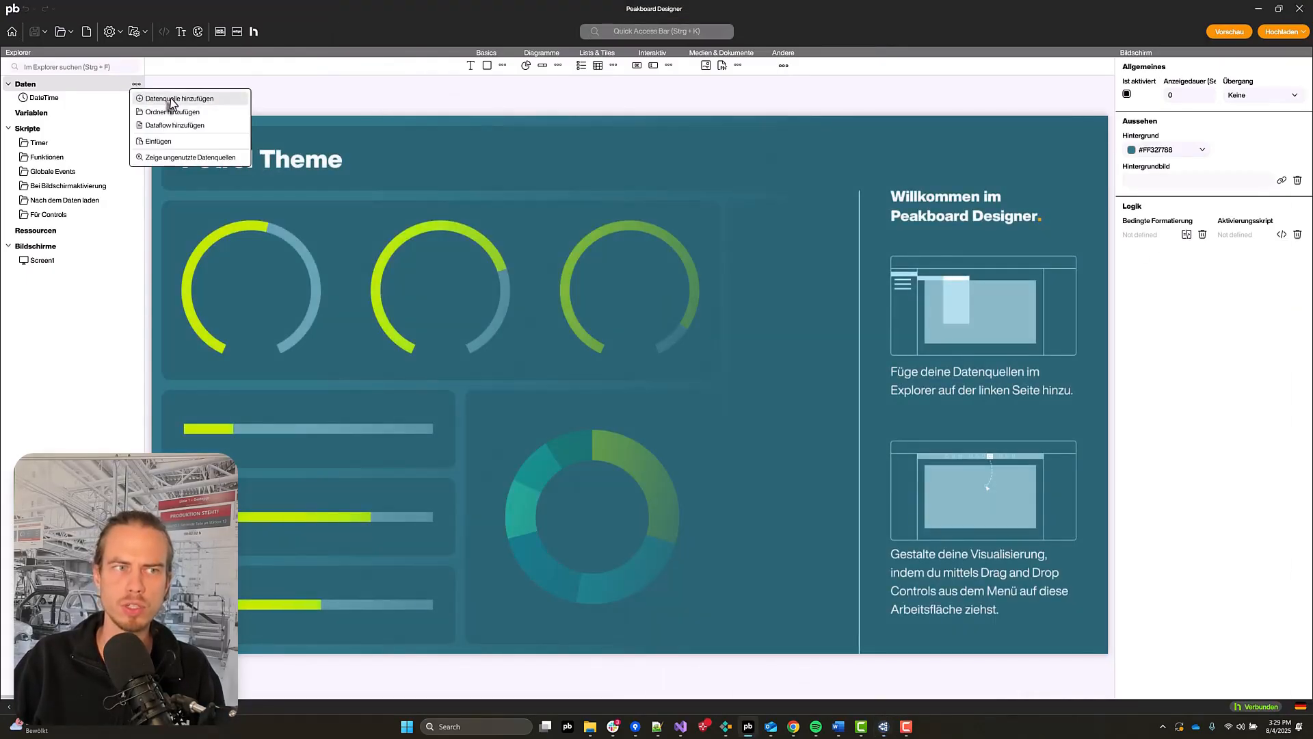
left_click(172, 100)
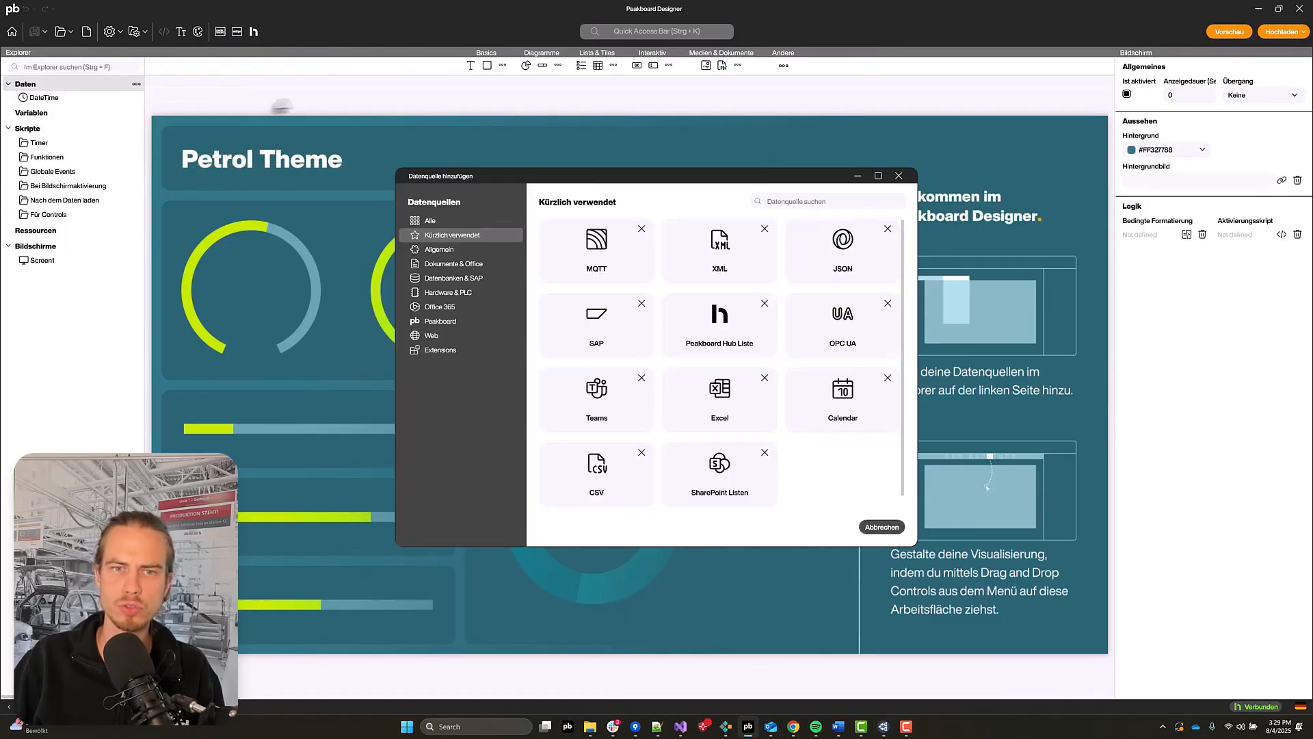
left_click(596, 279)
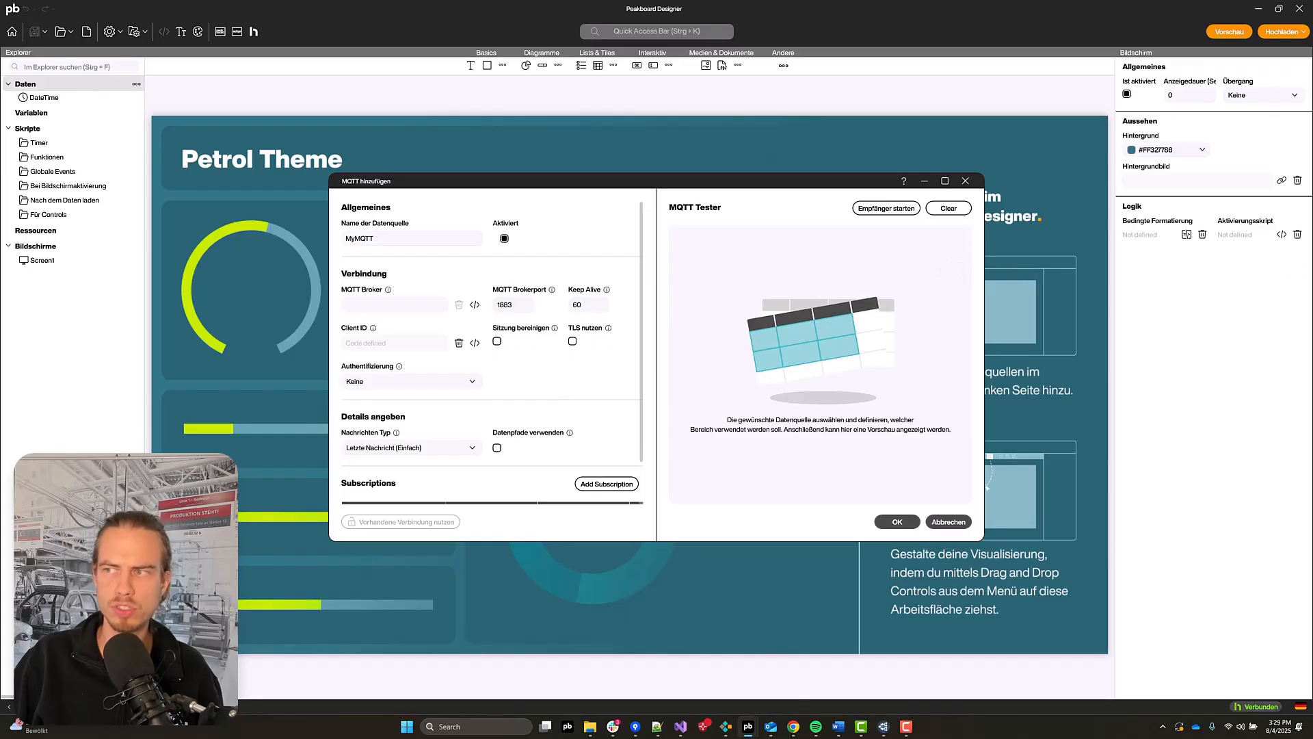
Step: Set the MQTT broker of the data source to templates.peakboard.rocks
type("templates.peakboard.rocks")
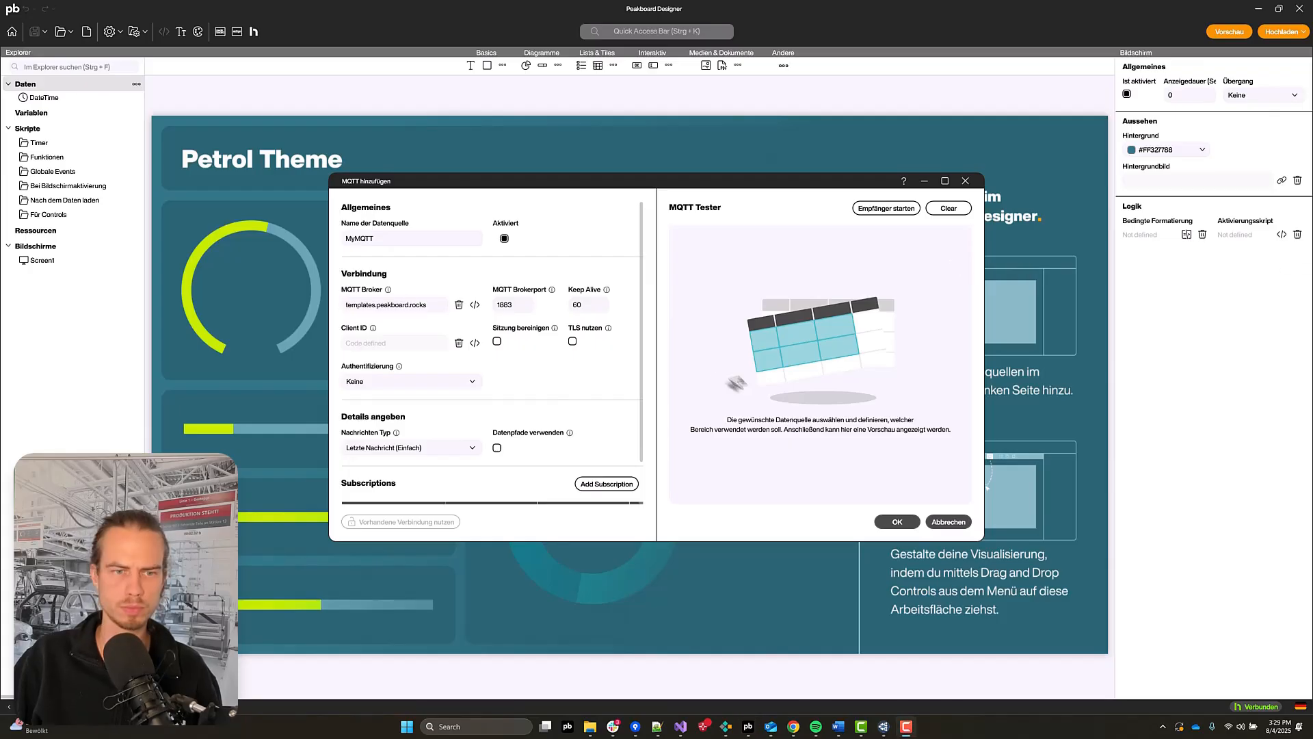
double_click(510, 302)
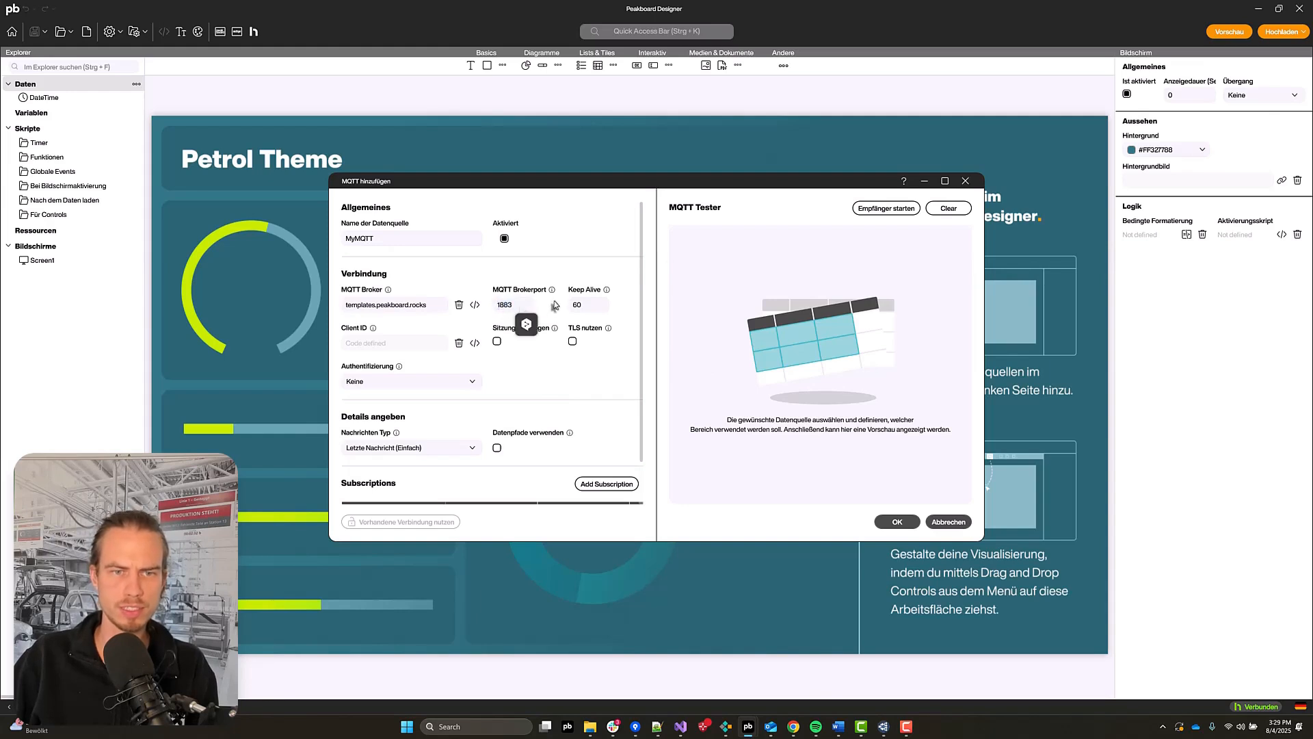
scroll(487, 351, "down", 1)
left_click(472, 335)
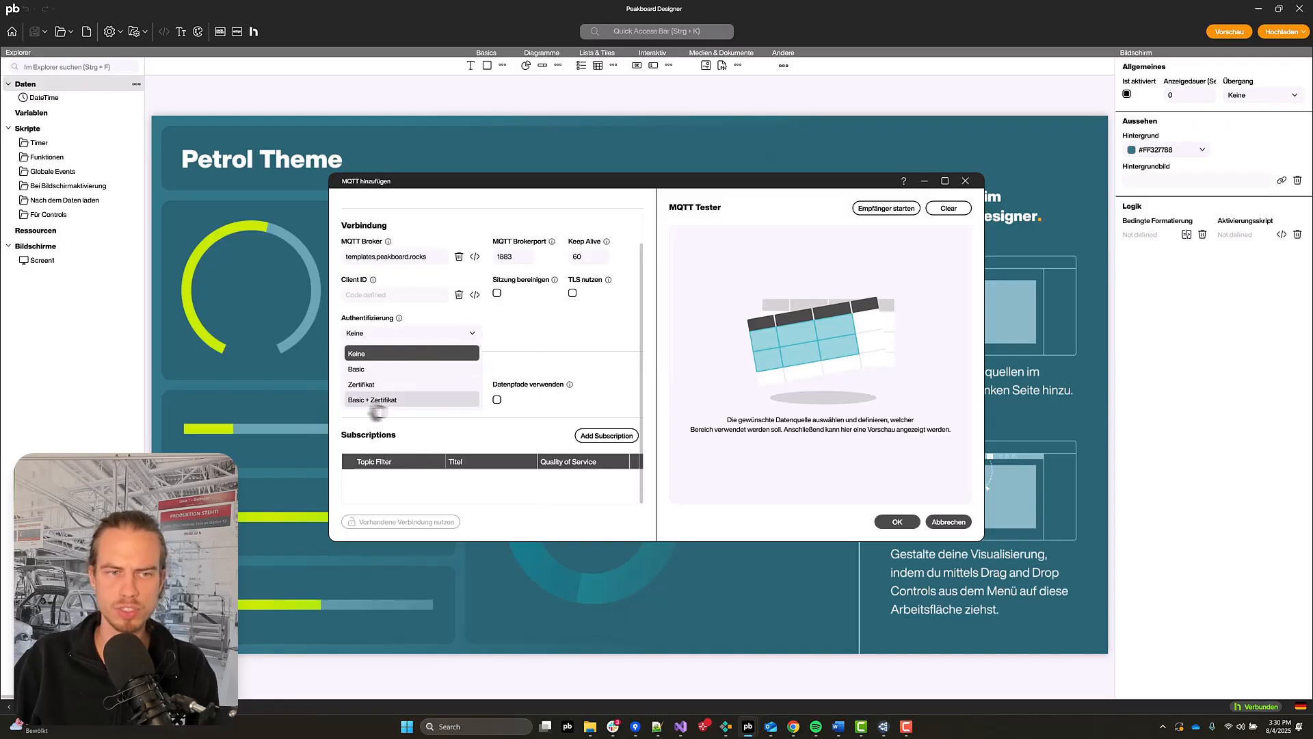
left_click(374, 387)
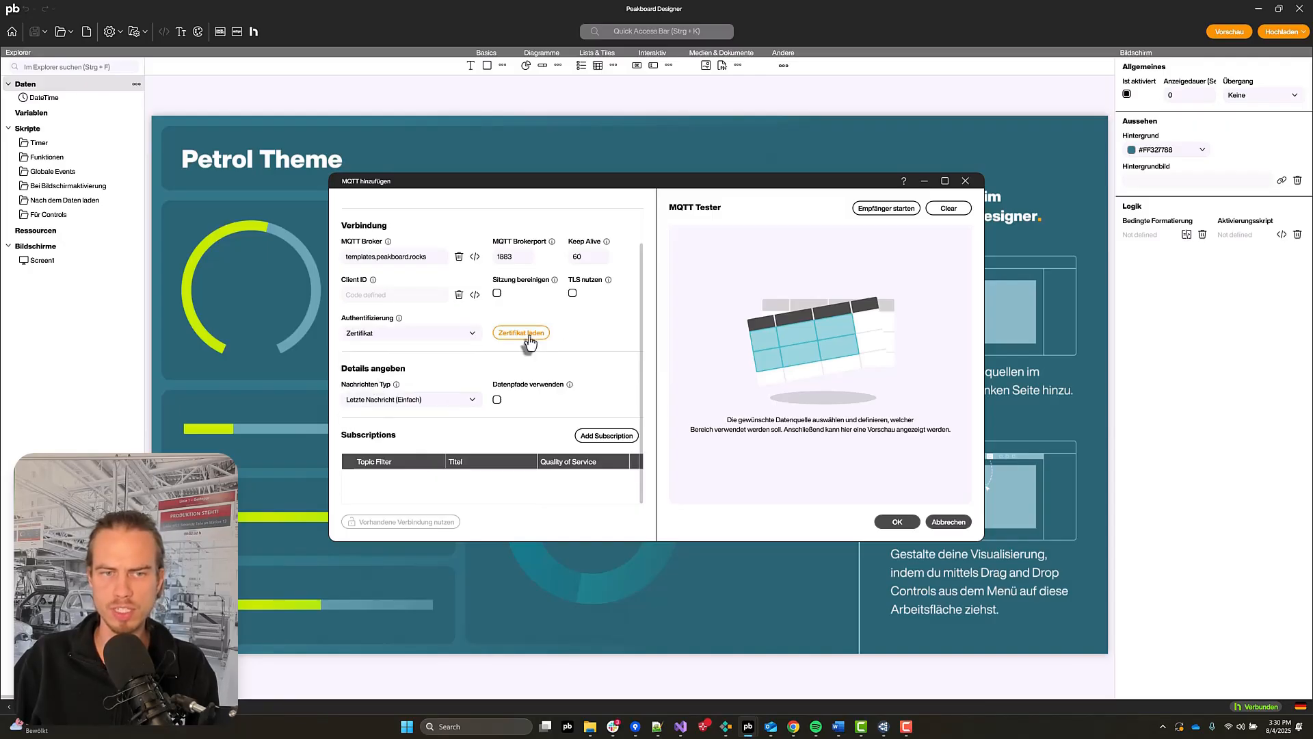
left_click(426, 337)
left_click(407, 352)
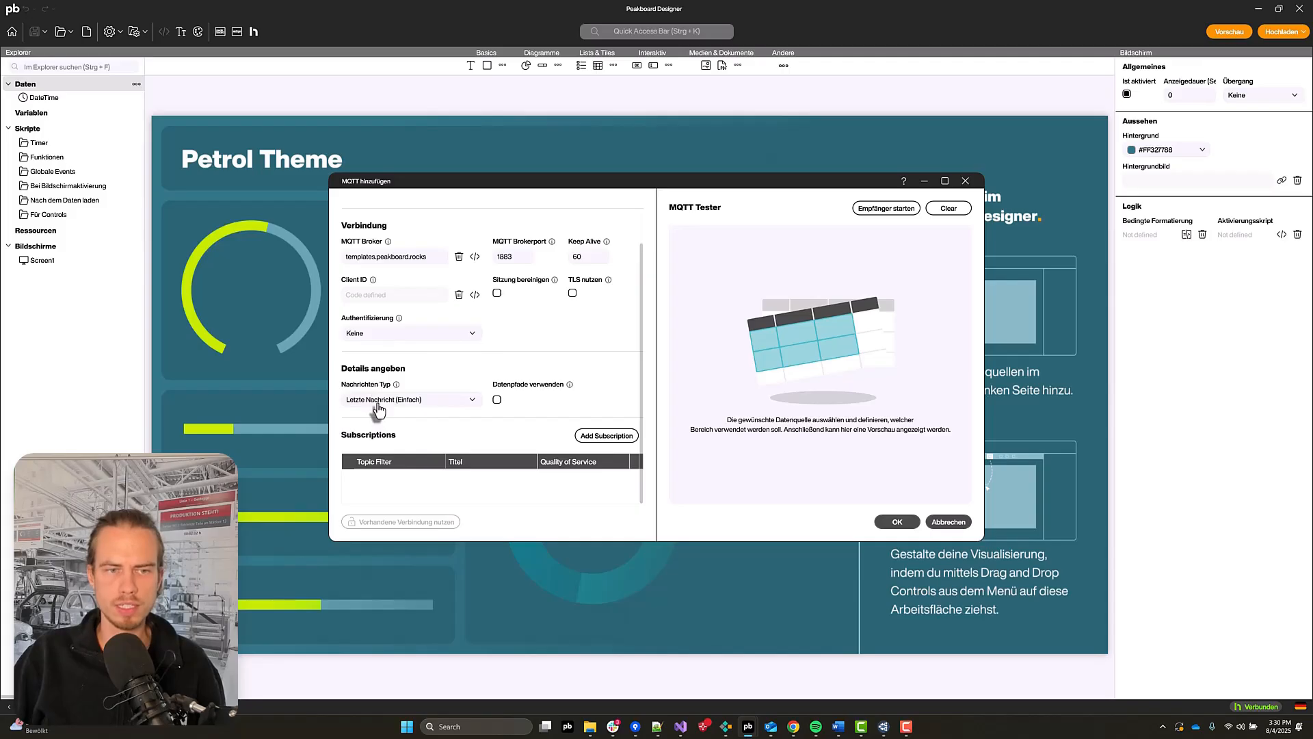
Step: Add a subscription with the topic filter bacom_bosch/onvif-ej/RuleEngine/CountAggregation/Counter/&1/in_1
left_click(431, 402)
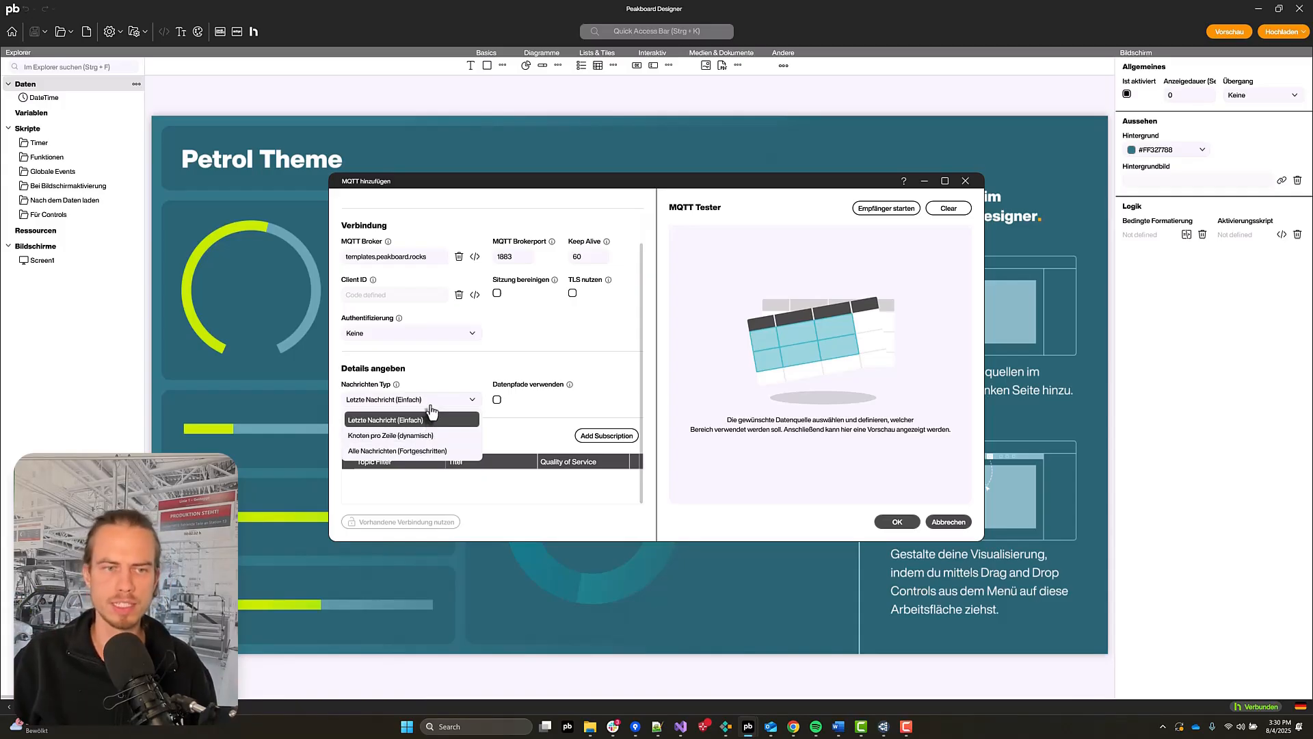
left_click(430, 414)
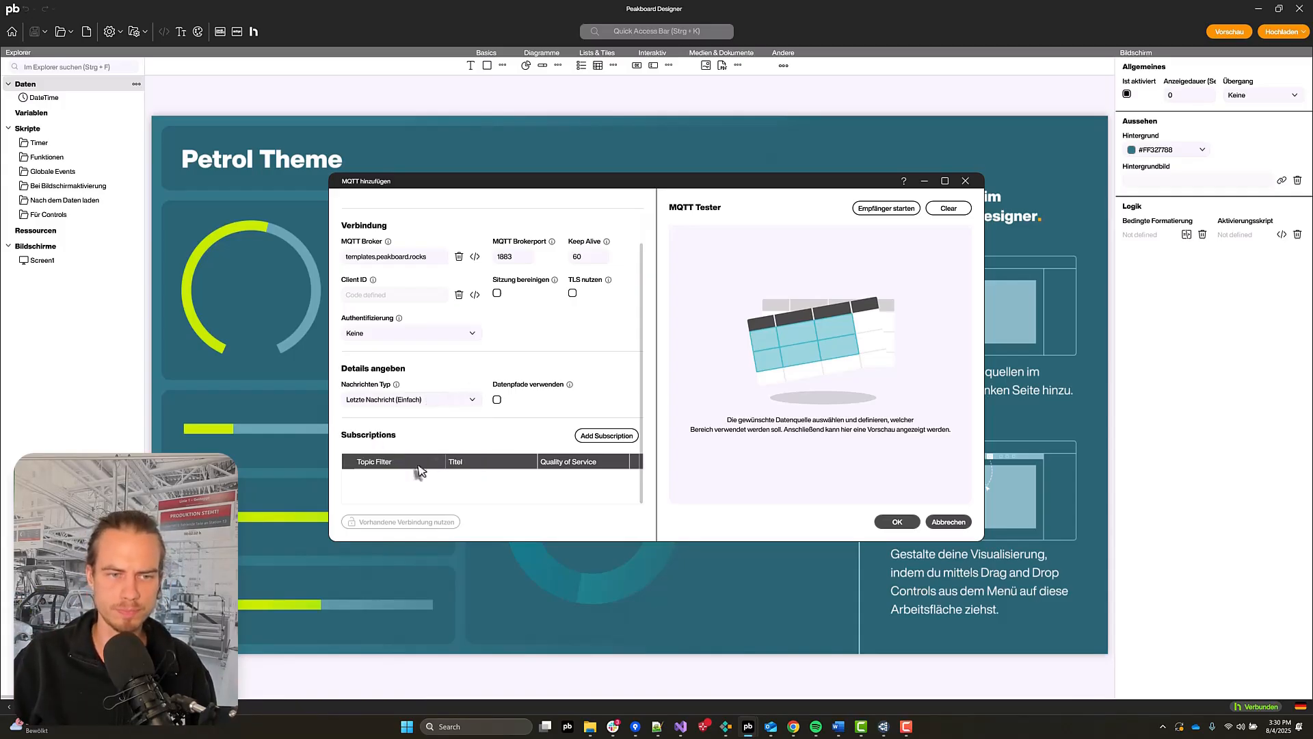
left_click(606, 438)
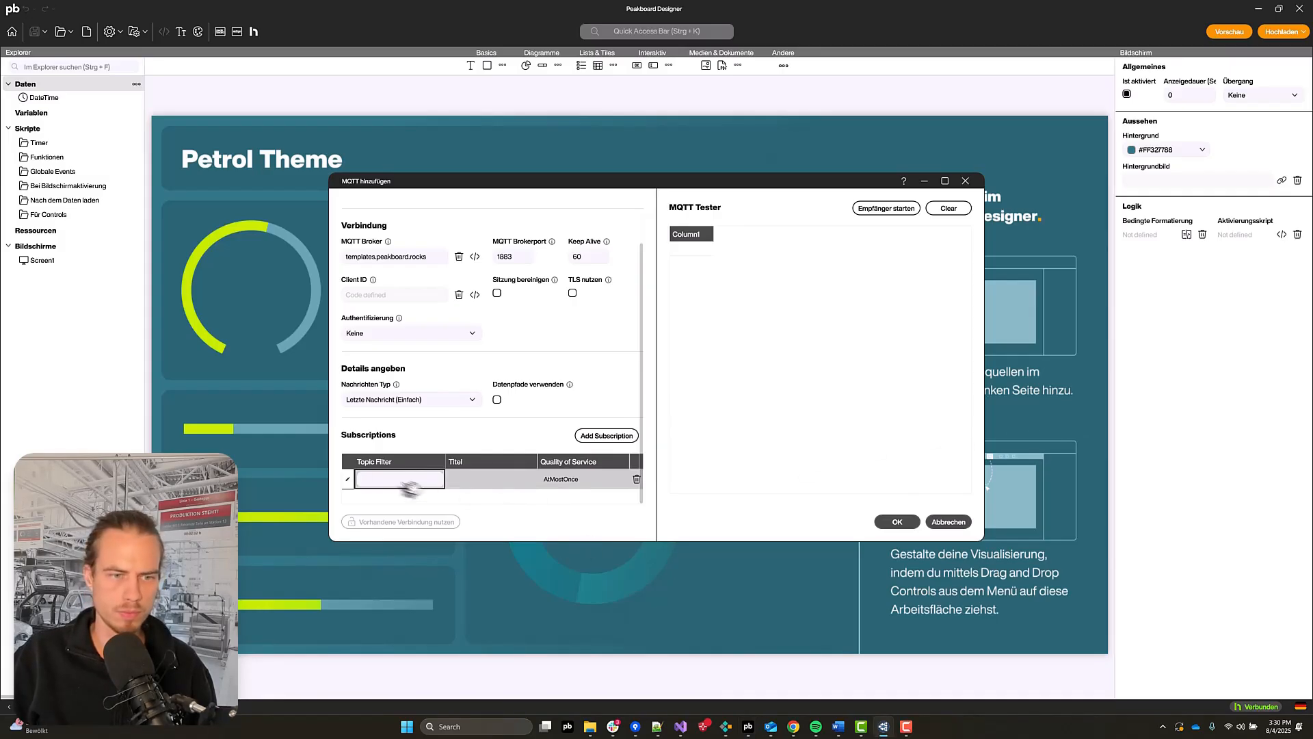
key("ctrl+v")
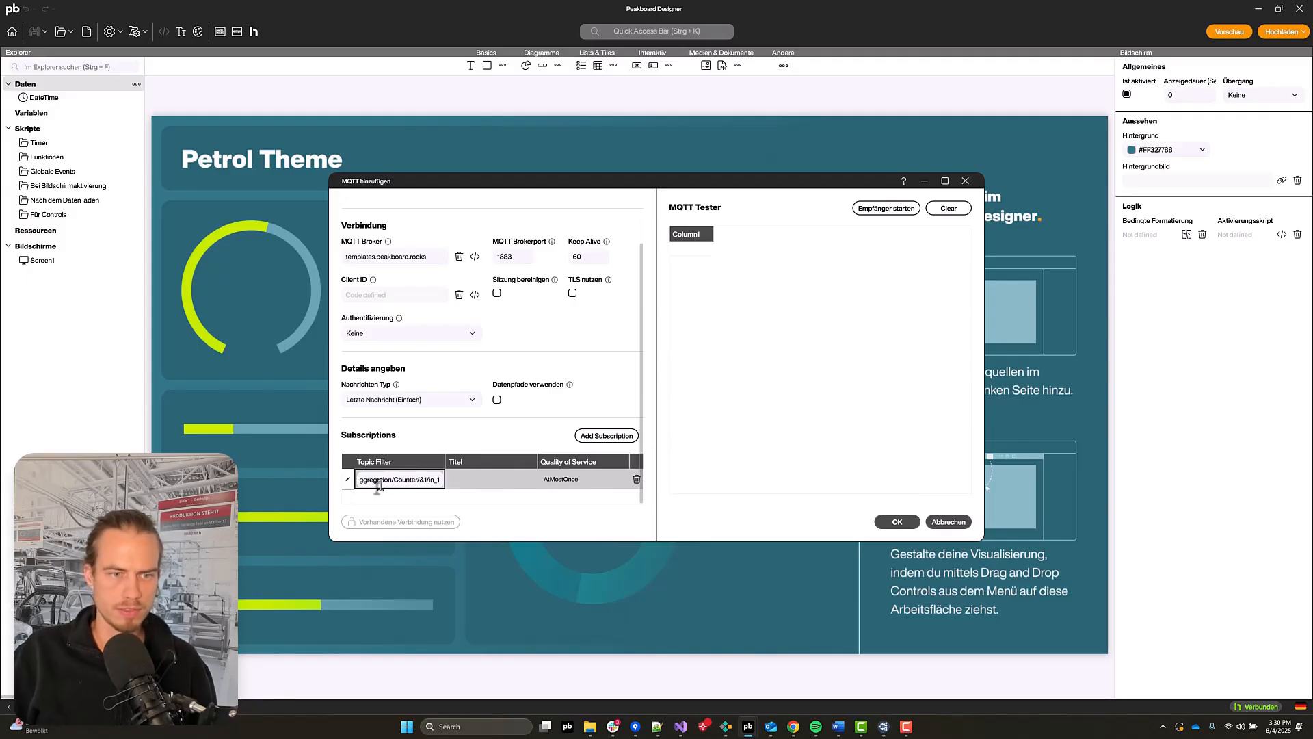
Step: Switch to MQTT Explorer and copy the in_1 counter topic path to the clipboard
key("alt+Tab")
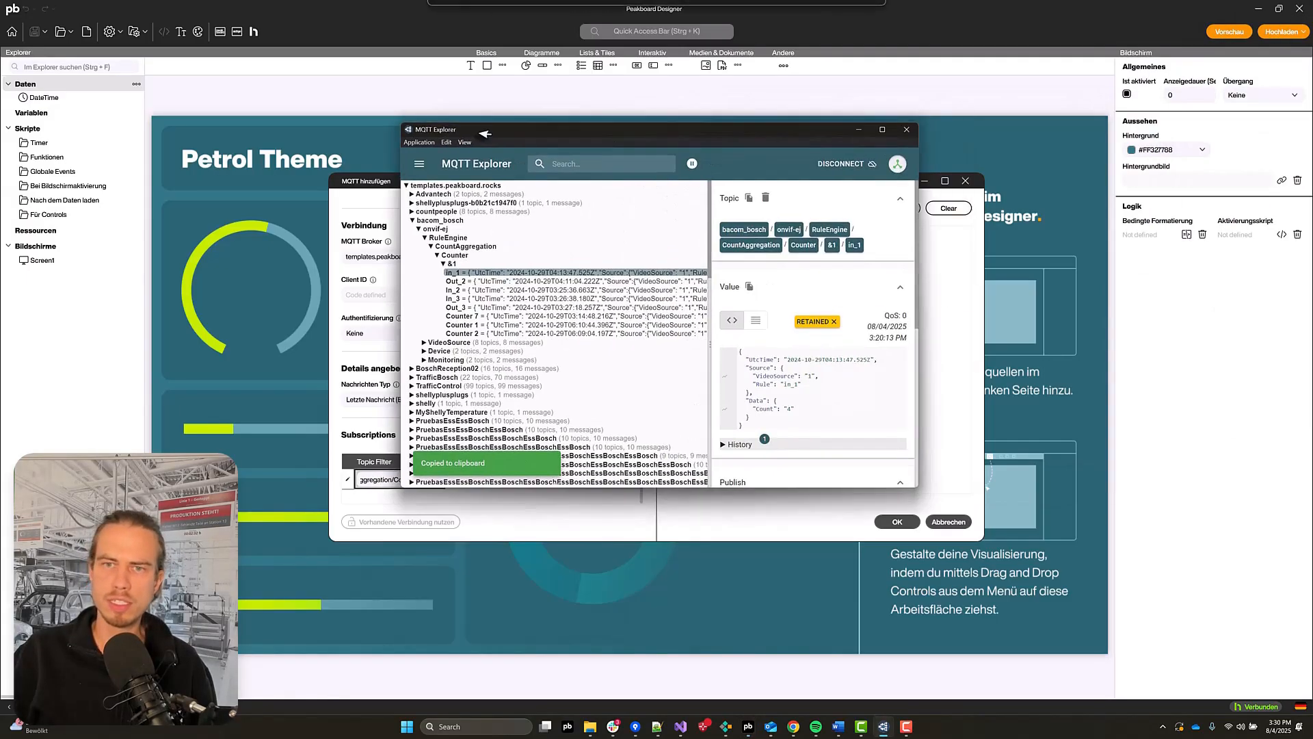
left_click(745, 198)
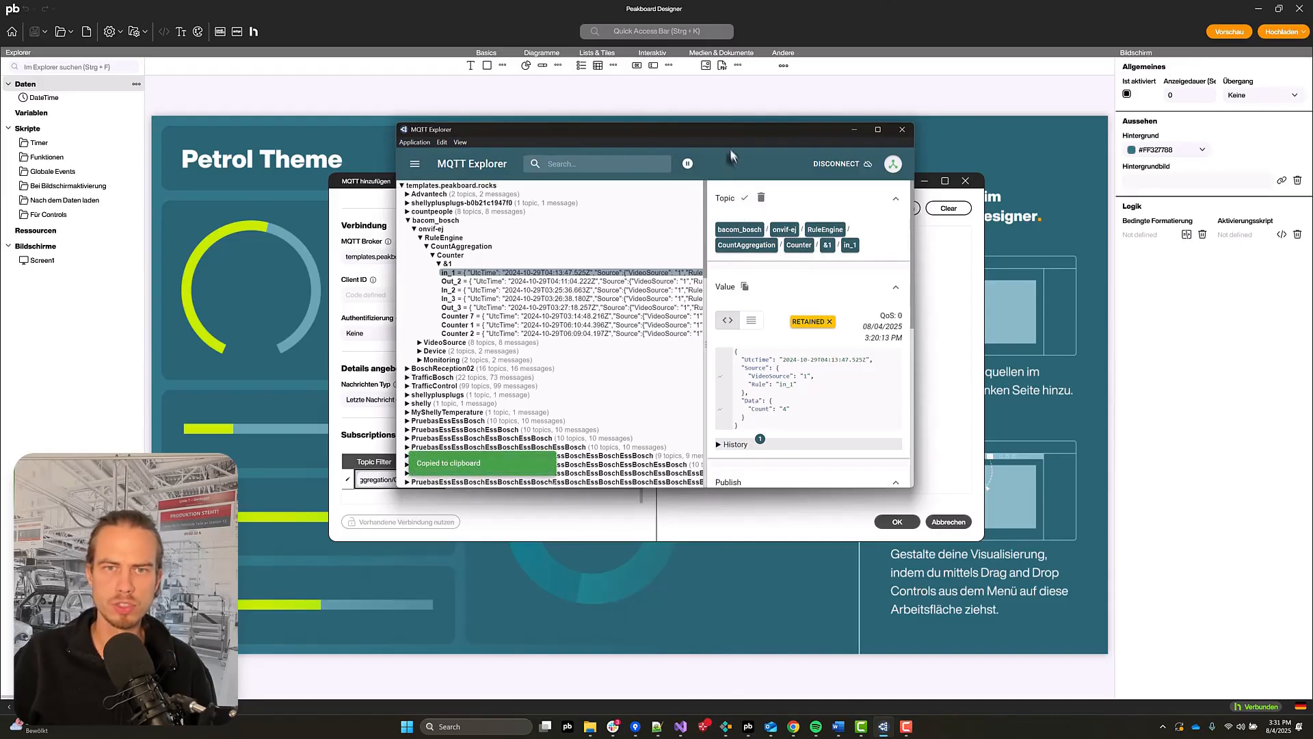
key("alt+Tab")
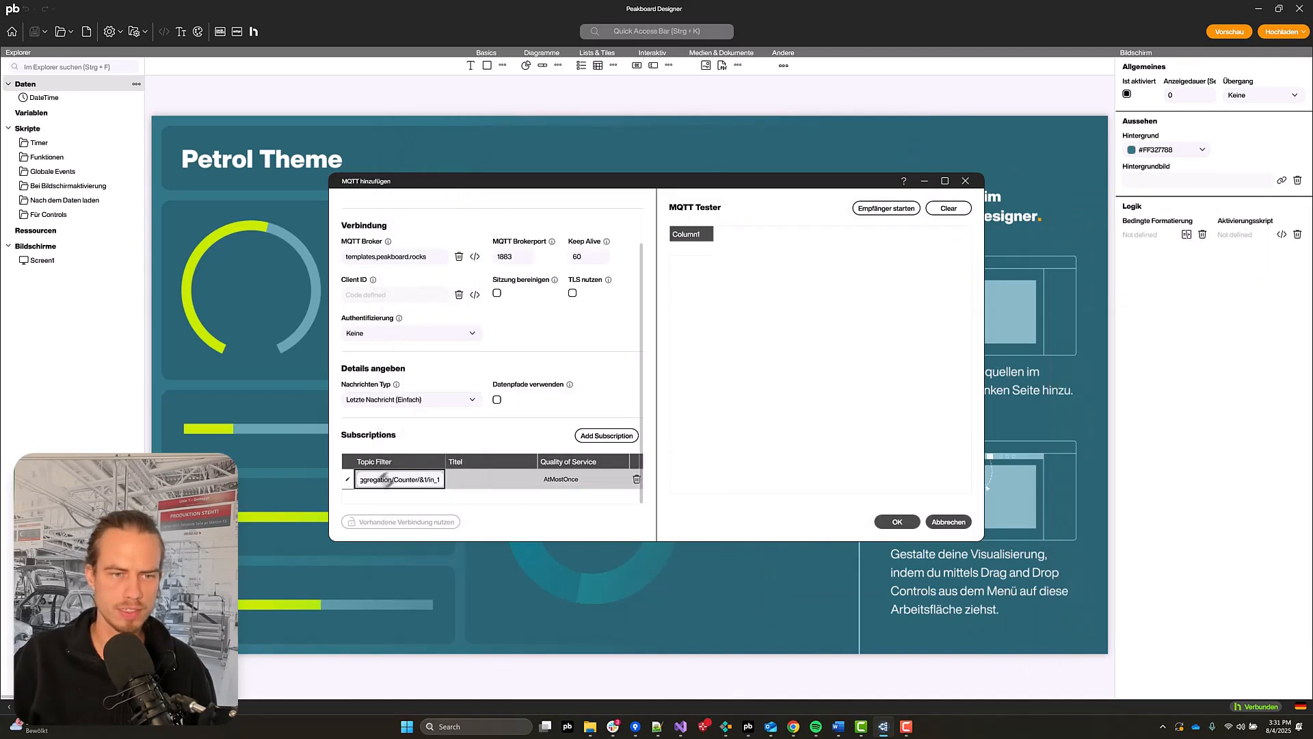
Step: Set the subscription's title to Count
left_click(491, 480)
key("ctrl+a")
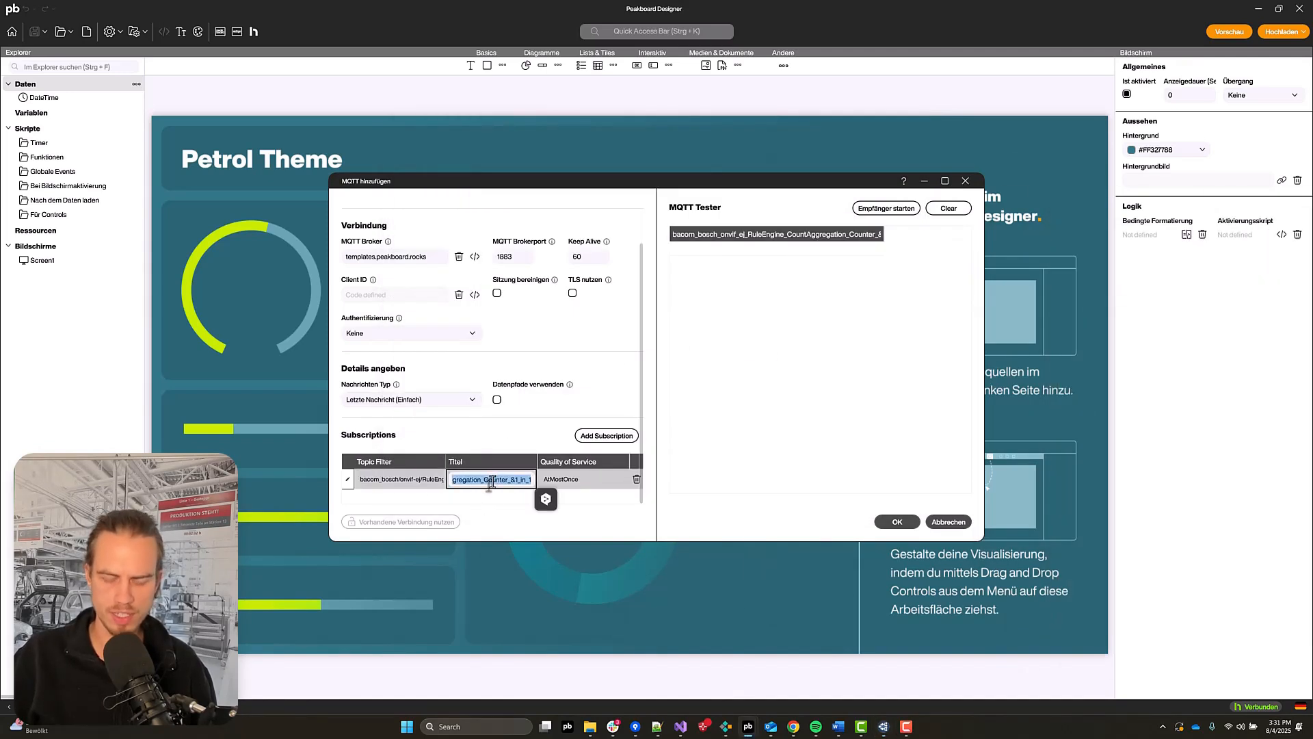
type("Count")
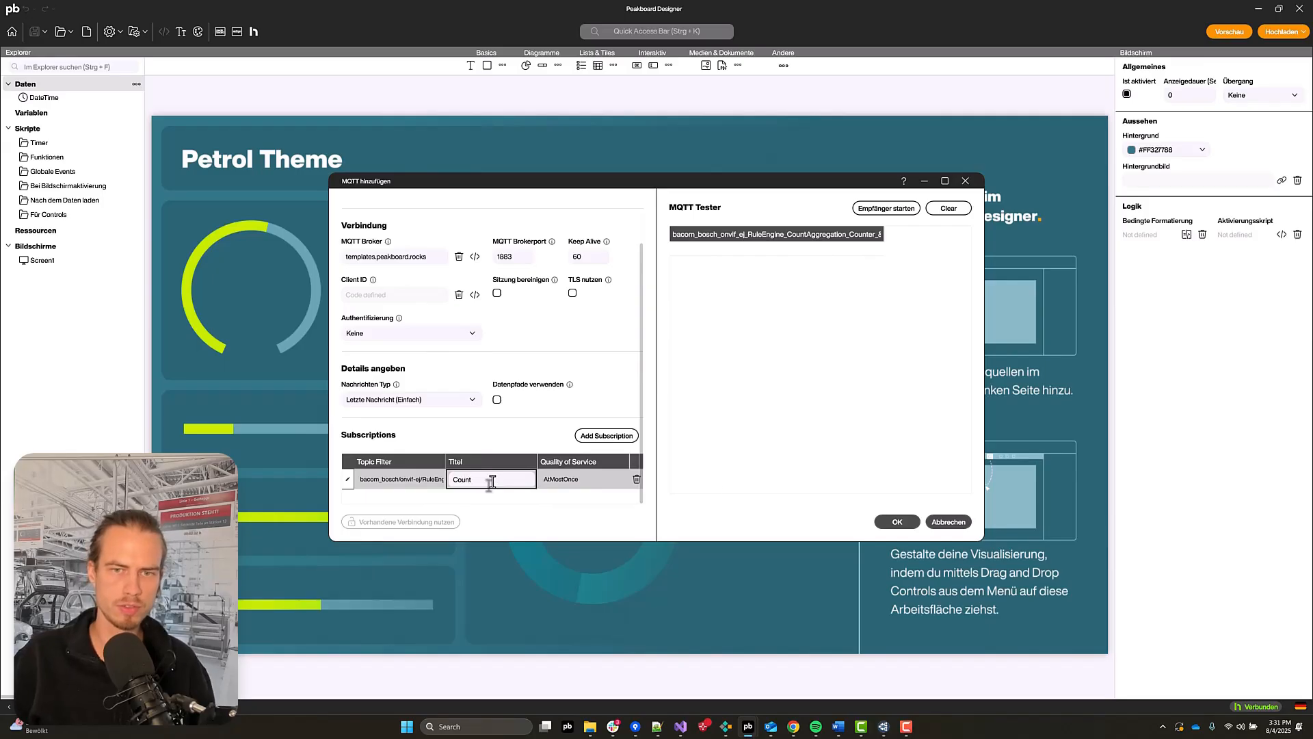
left_click(733, 471)
Step: Start the MQTT Tester receiver and widen its column to inspect the incoming message
left_click(945, 181)
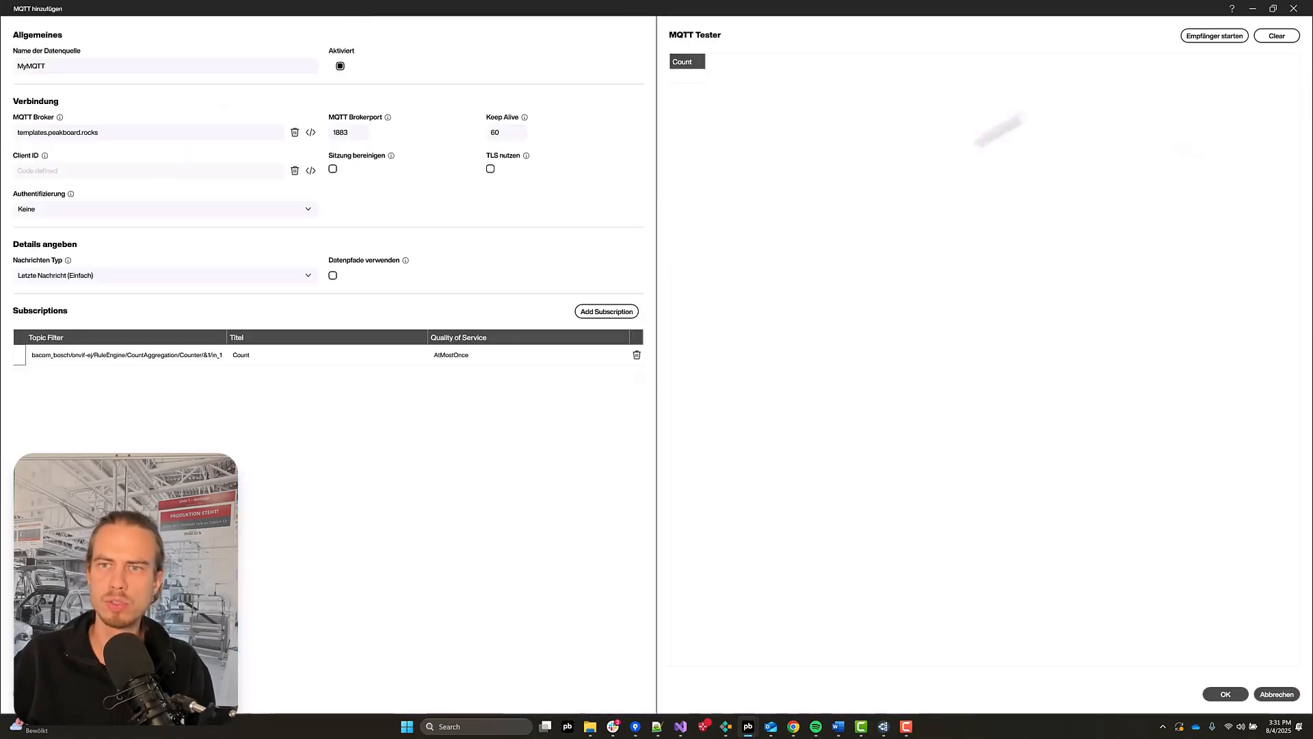
left_click(1214, 36)
left_click_drag(706, 63, 1091, 63)
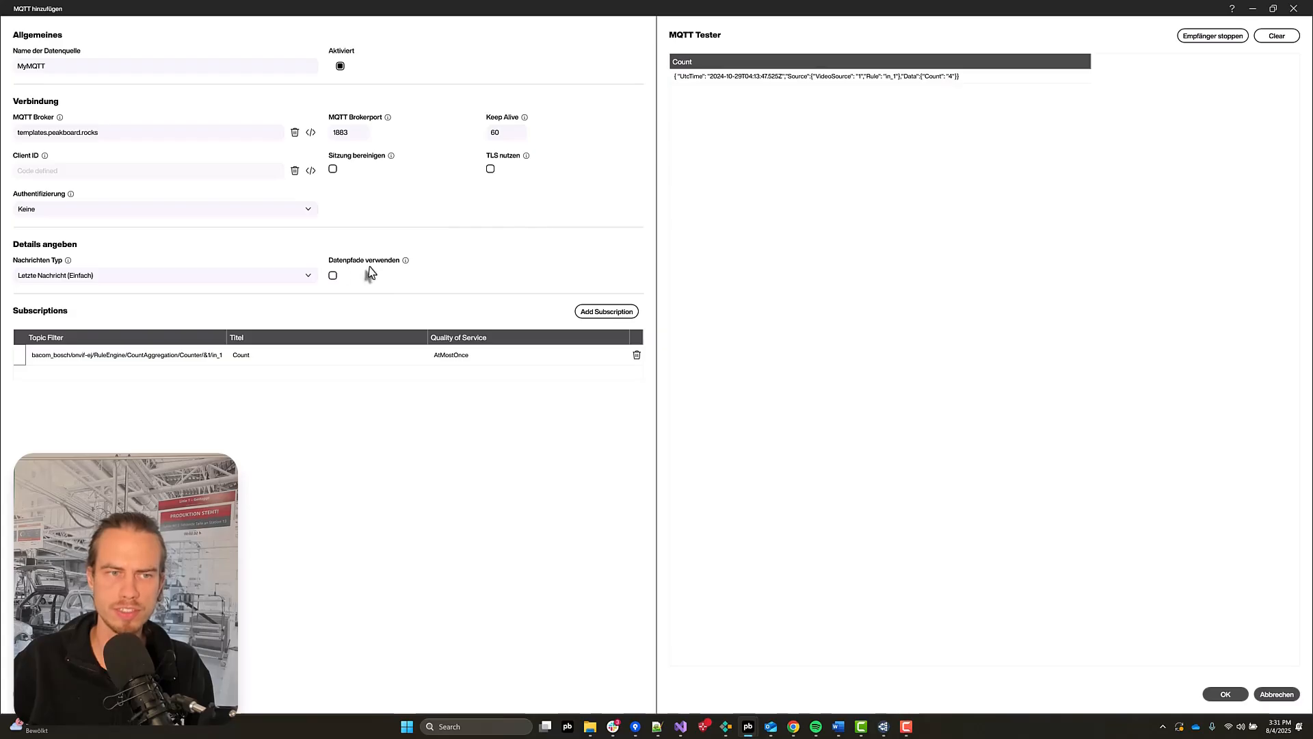
Step: Enable data paths and set the subscription's data path to Data.Count
left_click(332, 281)
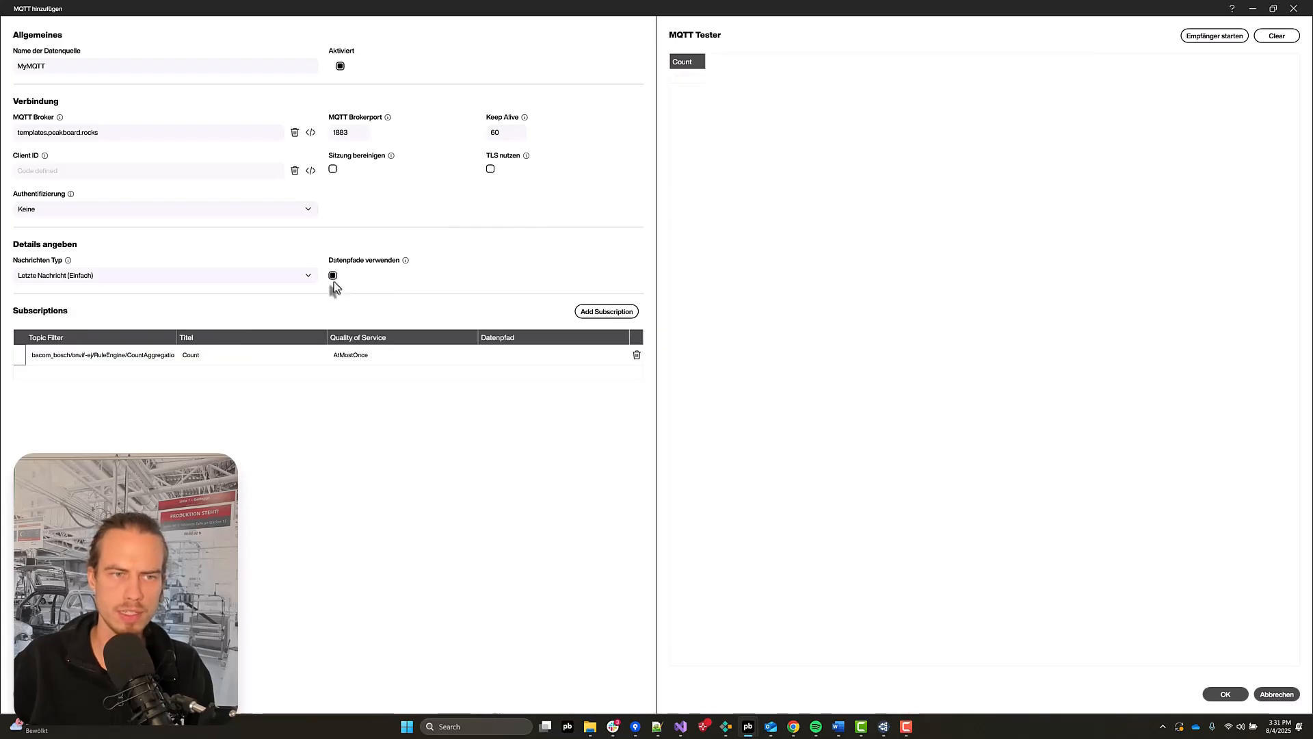
left_click(497, 361)
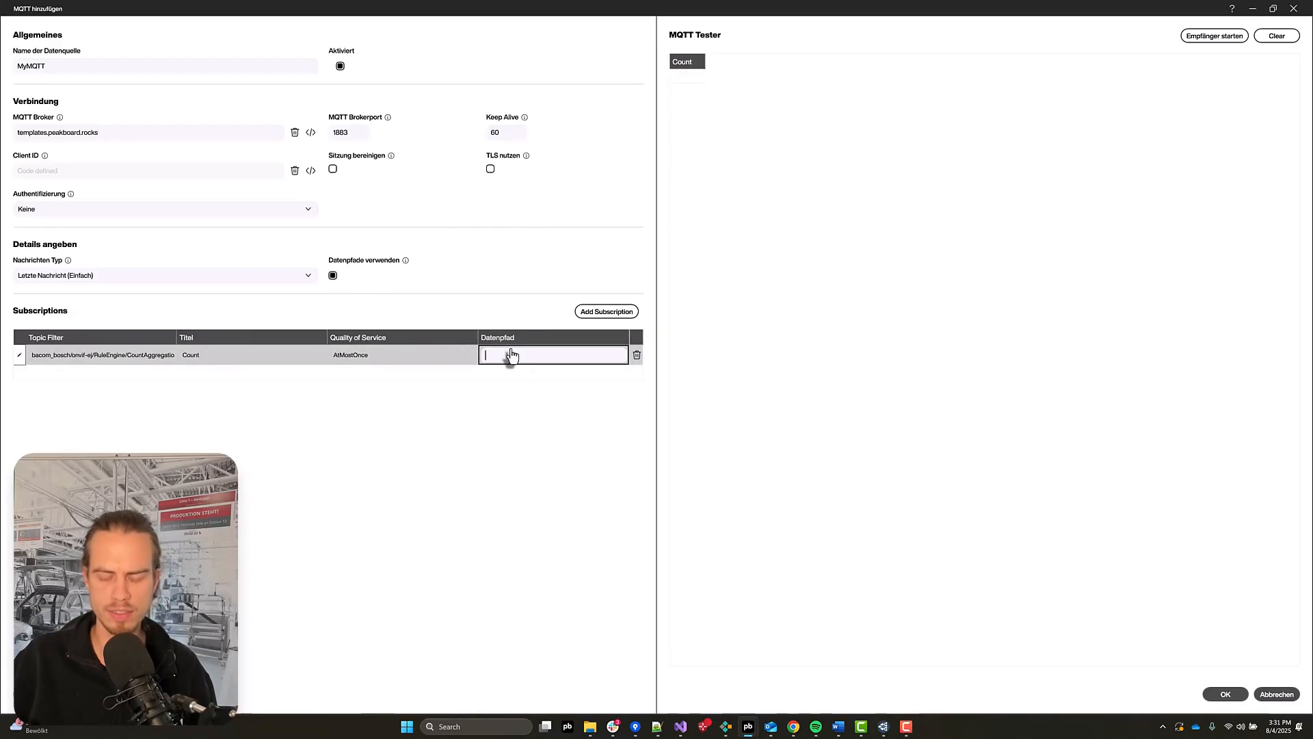
type("Data.Count")
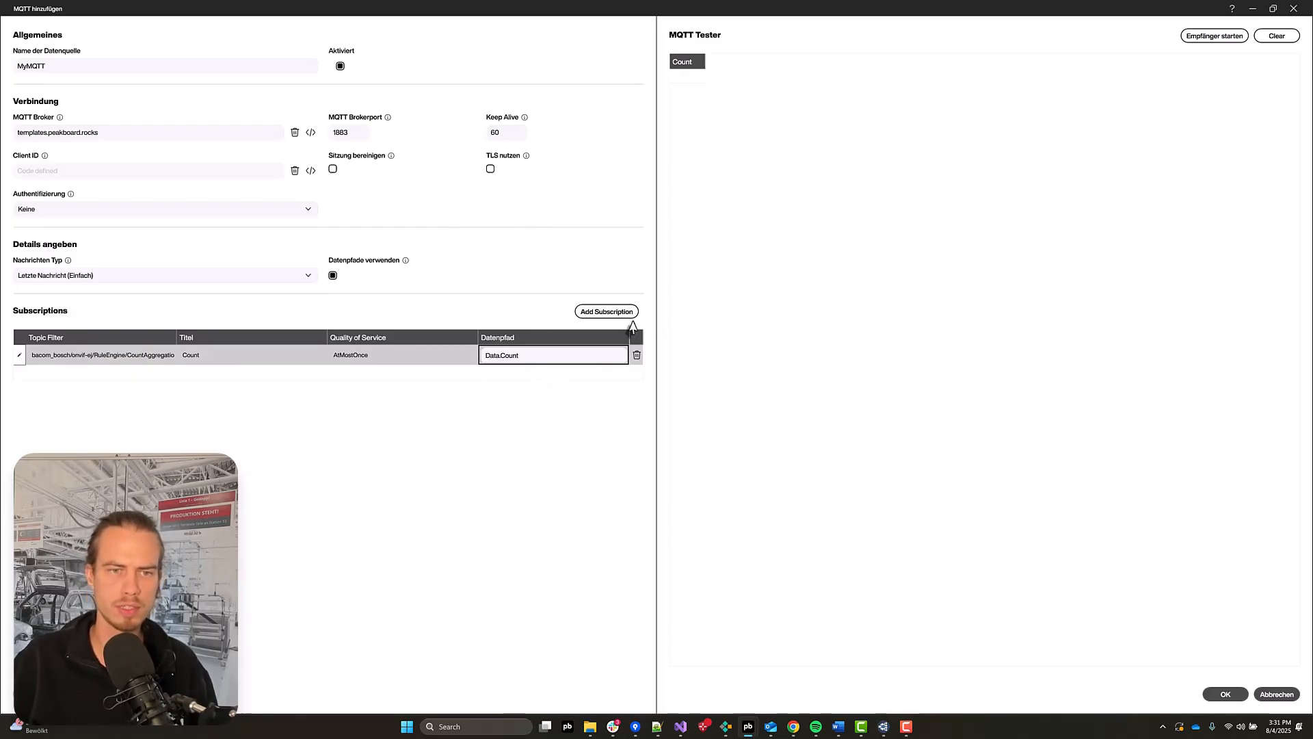
key("Return")
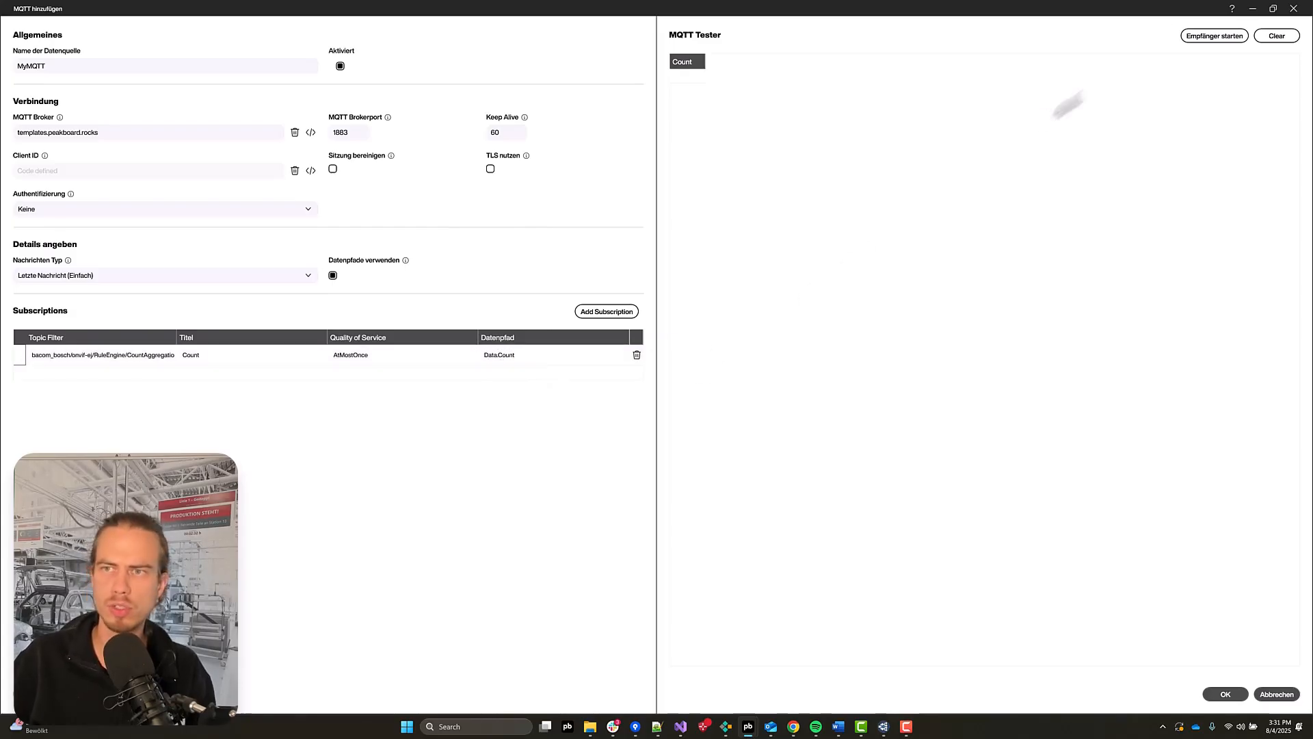
Step: Start the receiver to test the data path, then confirm the MQTT data source
left_click(1196, 40)
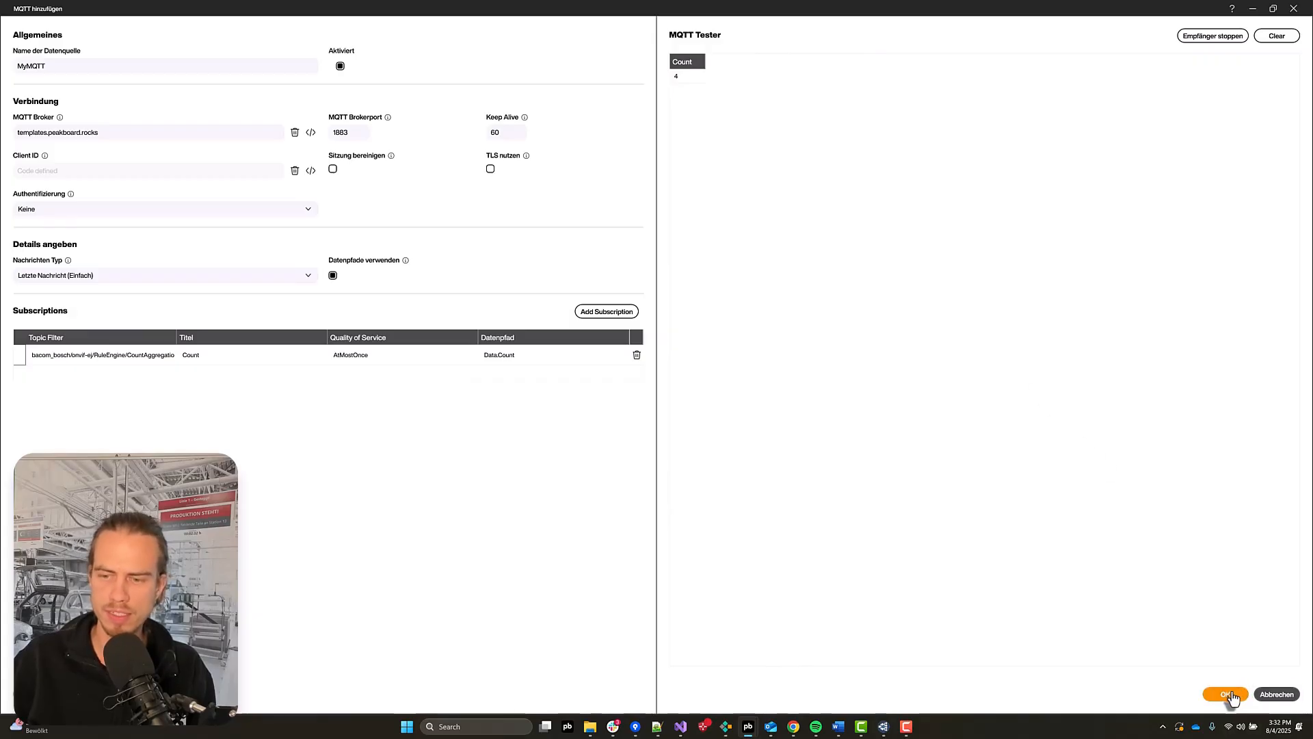
left_click(1229, 695)
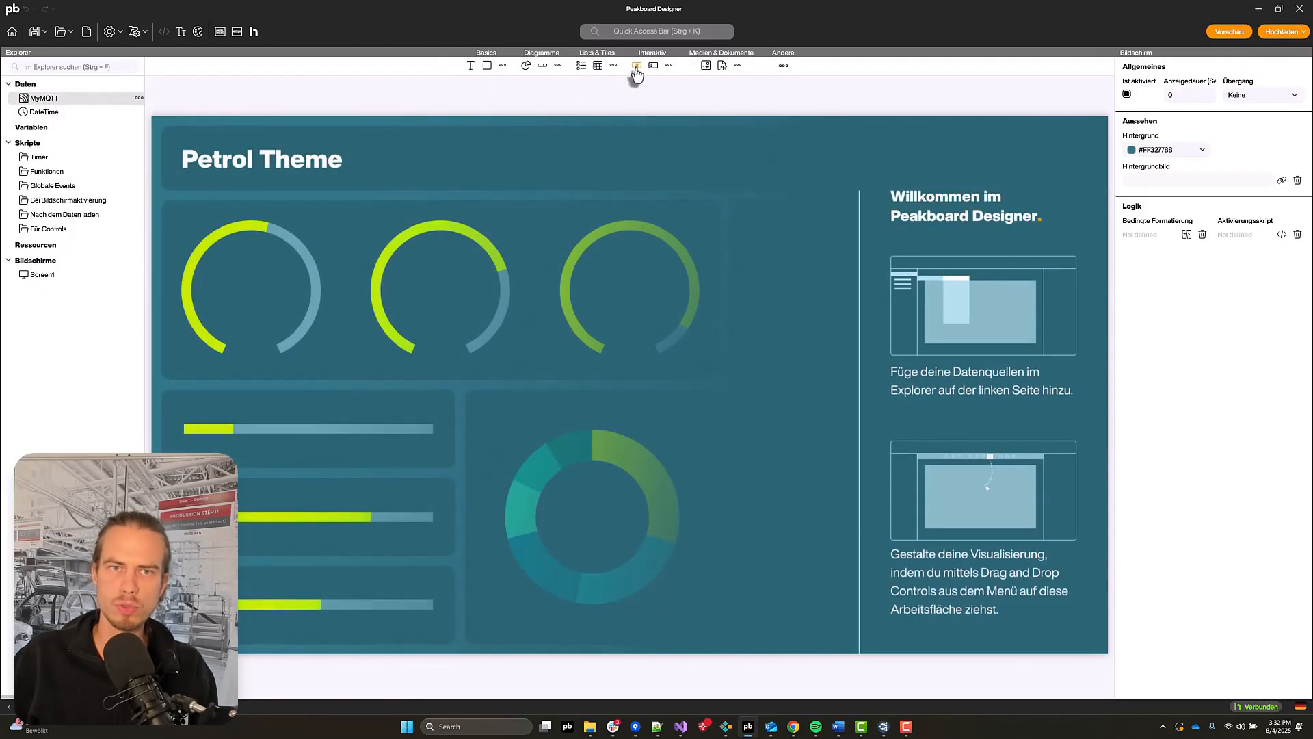
Step: Add a button to the screen and open its Tapped script editor
left_click(635, 69)
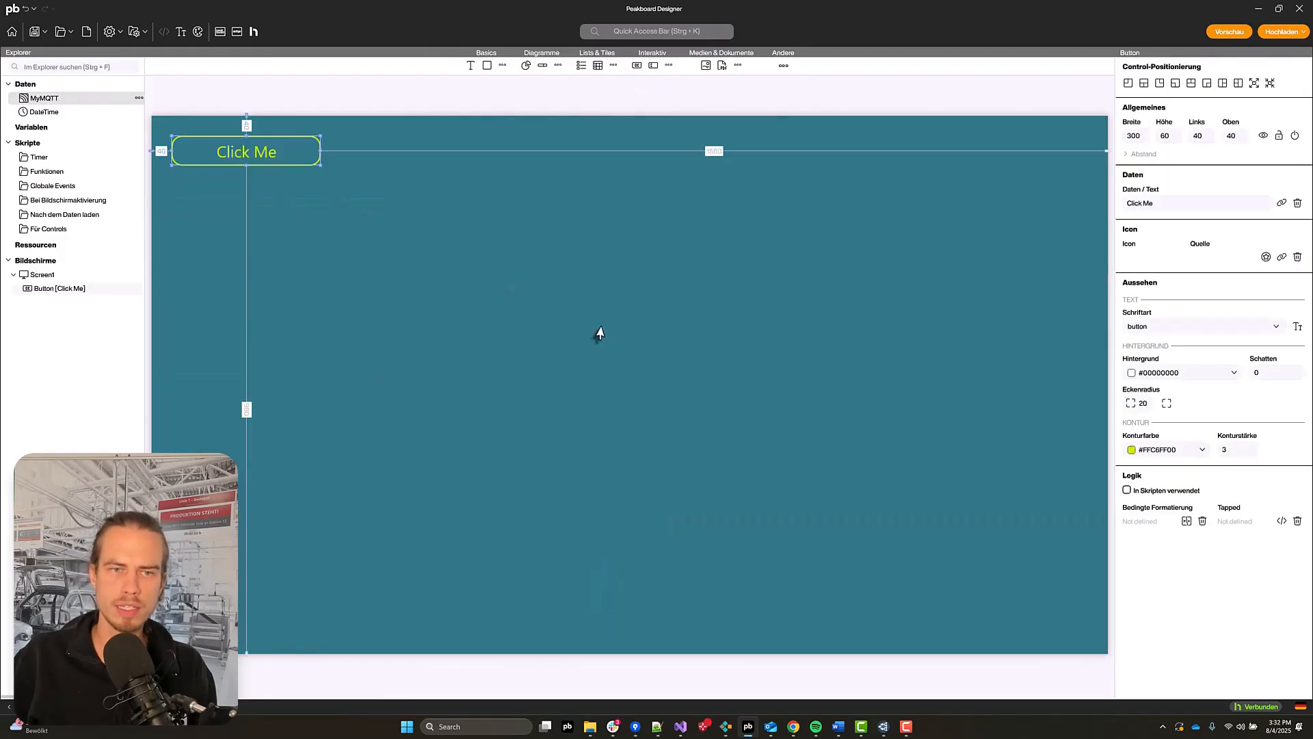
left_click_drag(598, 333, 602, 332)
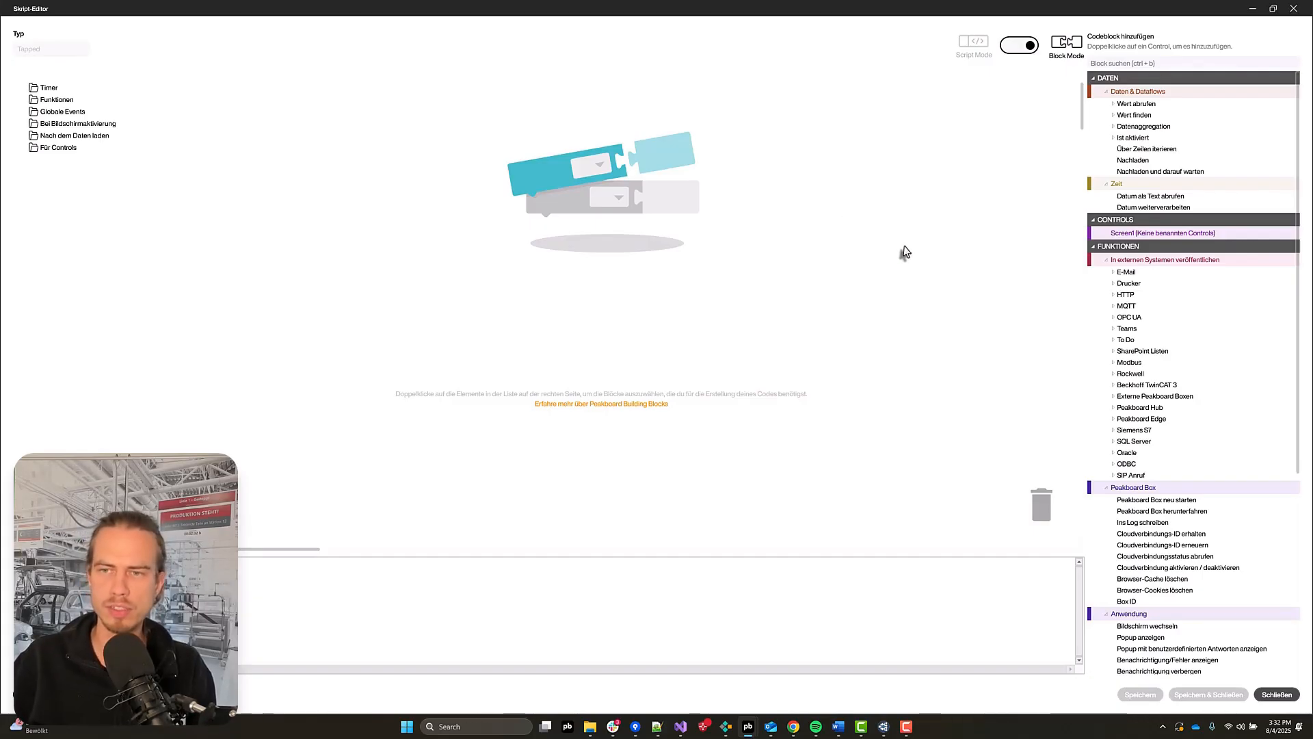
Step: Insert the MQTT Veröffentliche (publish) block into the Tapped script
left_click(1113, 306)
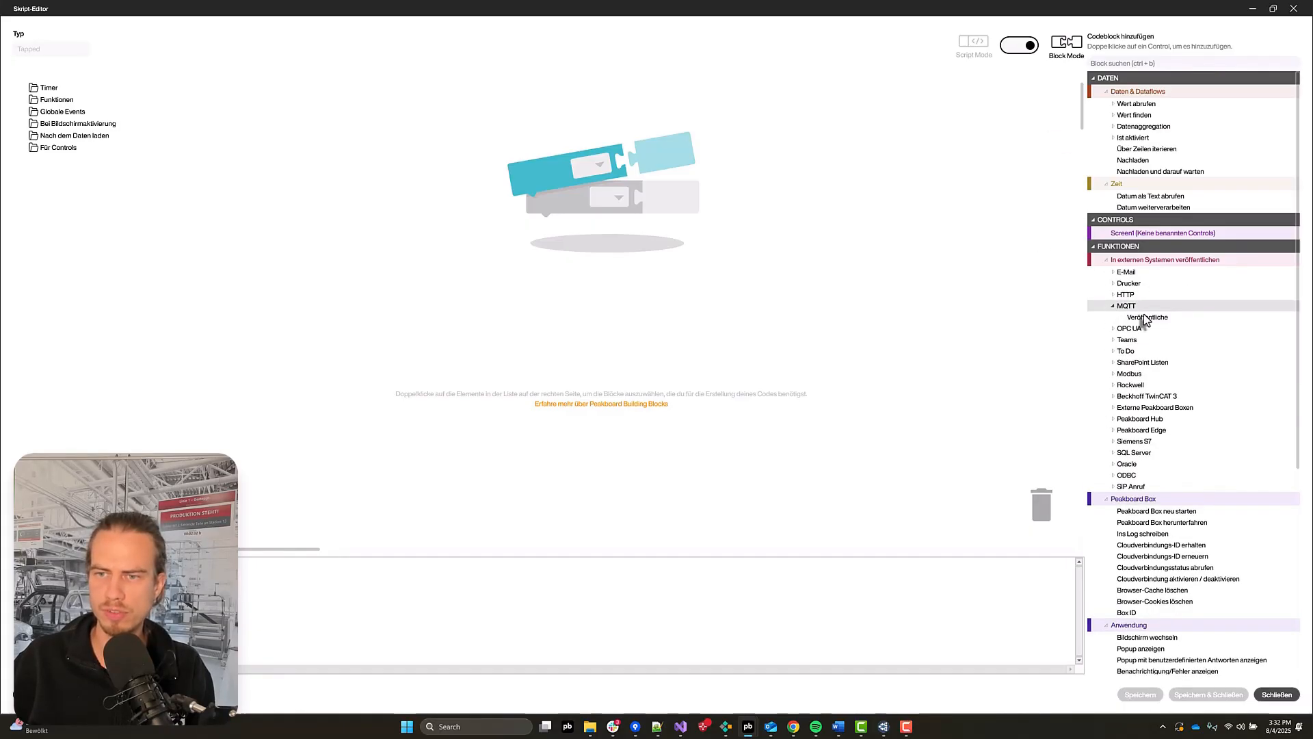
double_click(1147, 318)
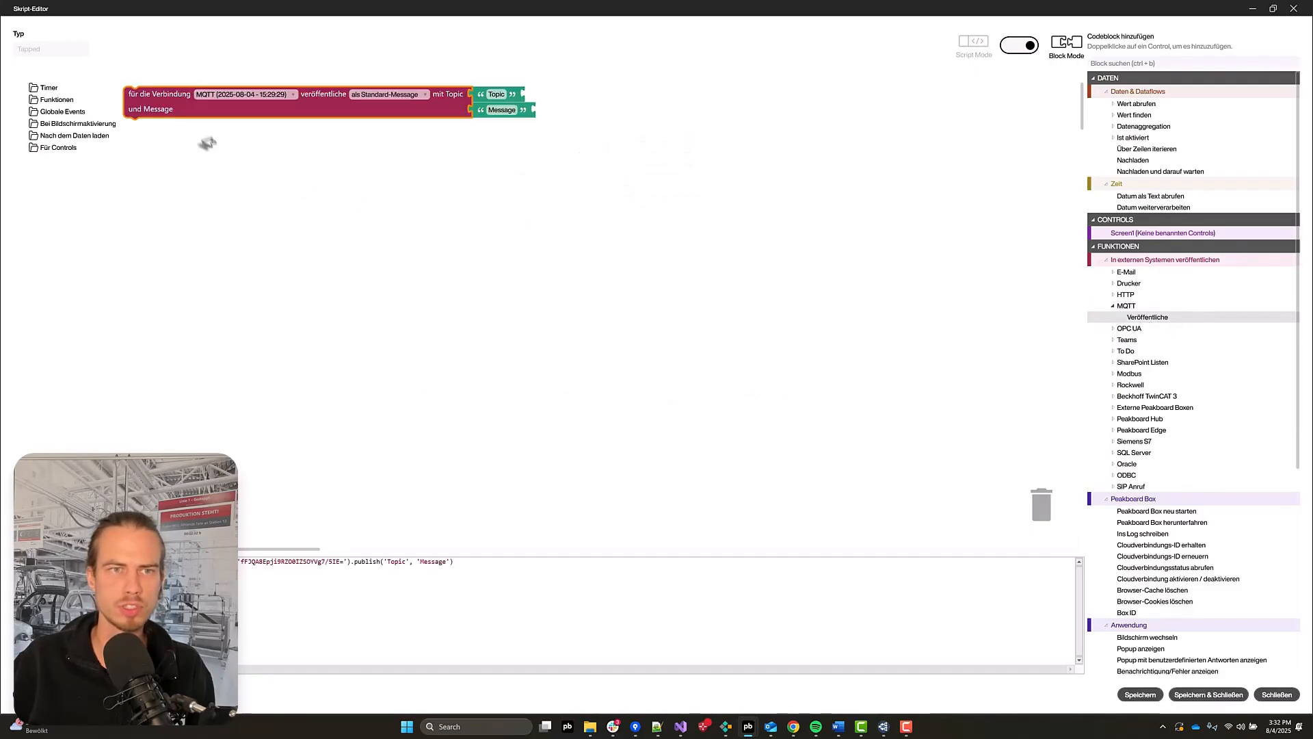
Step: Set the publish block's topic to the copied bacom_bosch/onvif-ej/RuleEngine/CountAggregation/Counter/&1/in_1 path
left_click(673, 164)
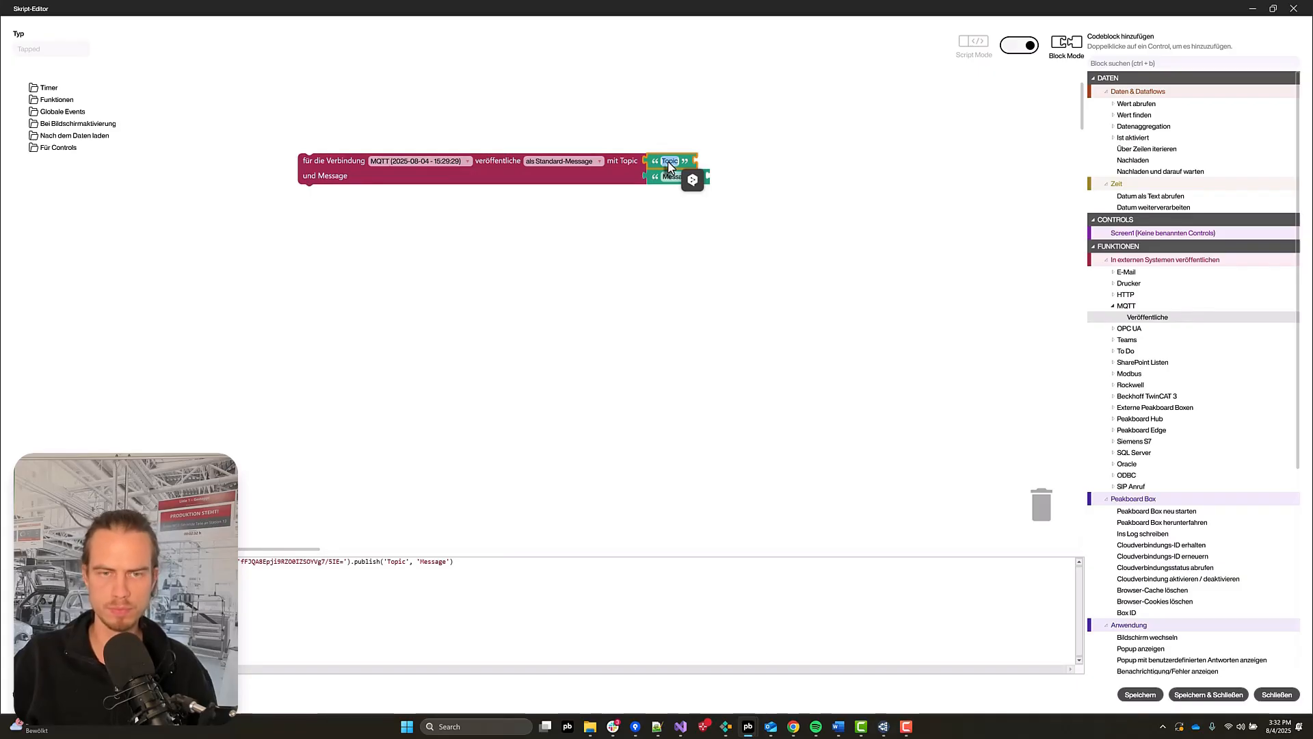
key("super+v")
left_click(715, 253)
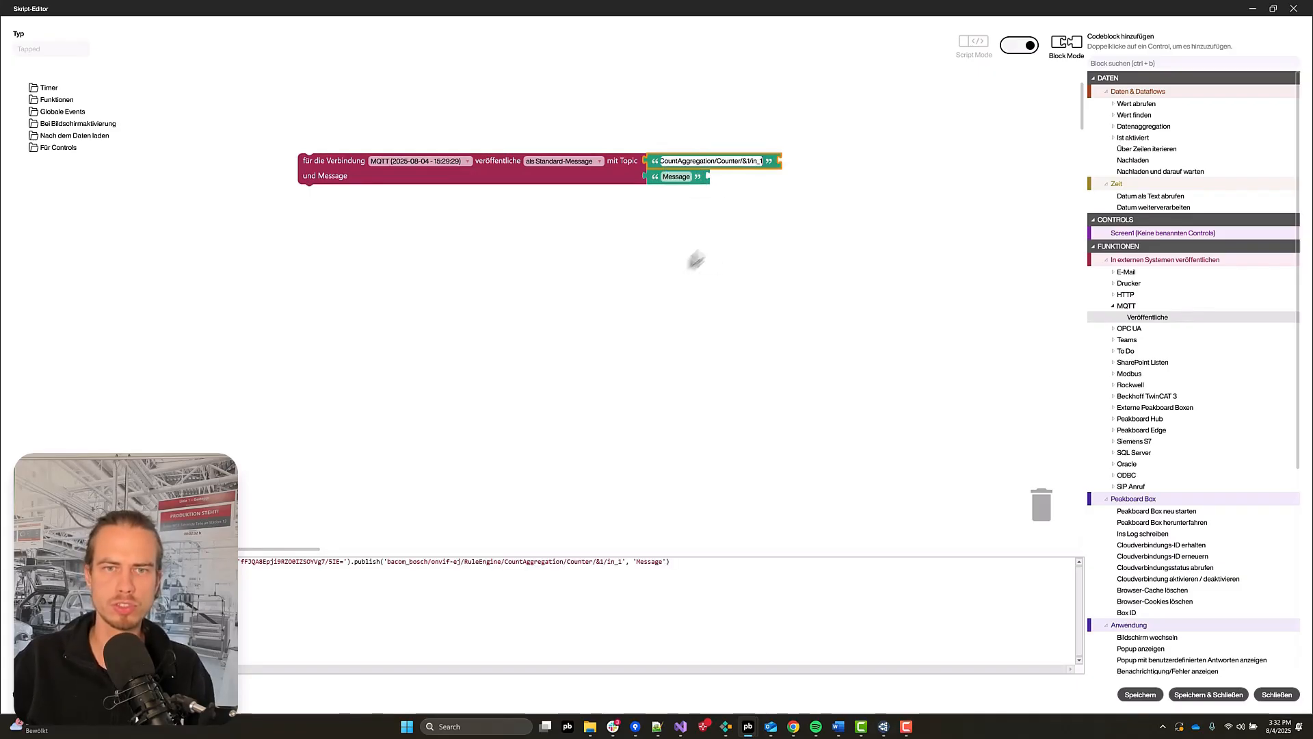
Step: Open the publish block's message value for editing
left_click(675, 177)
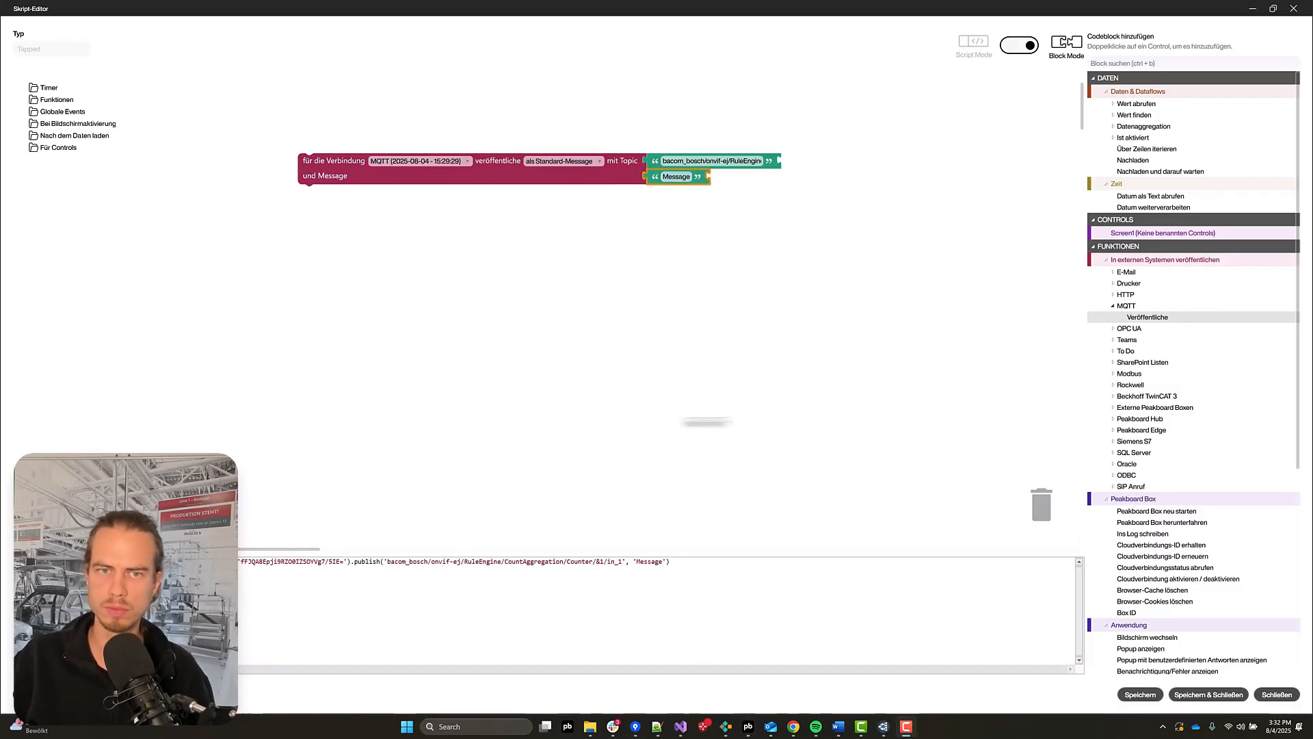
left_click(677, 180)
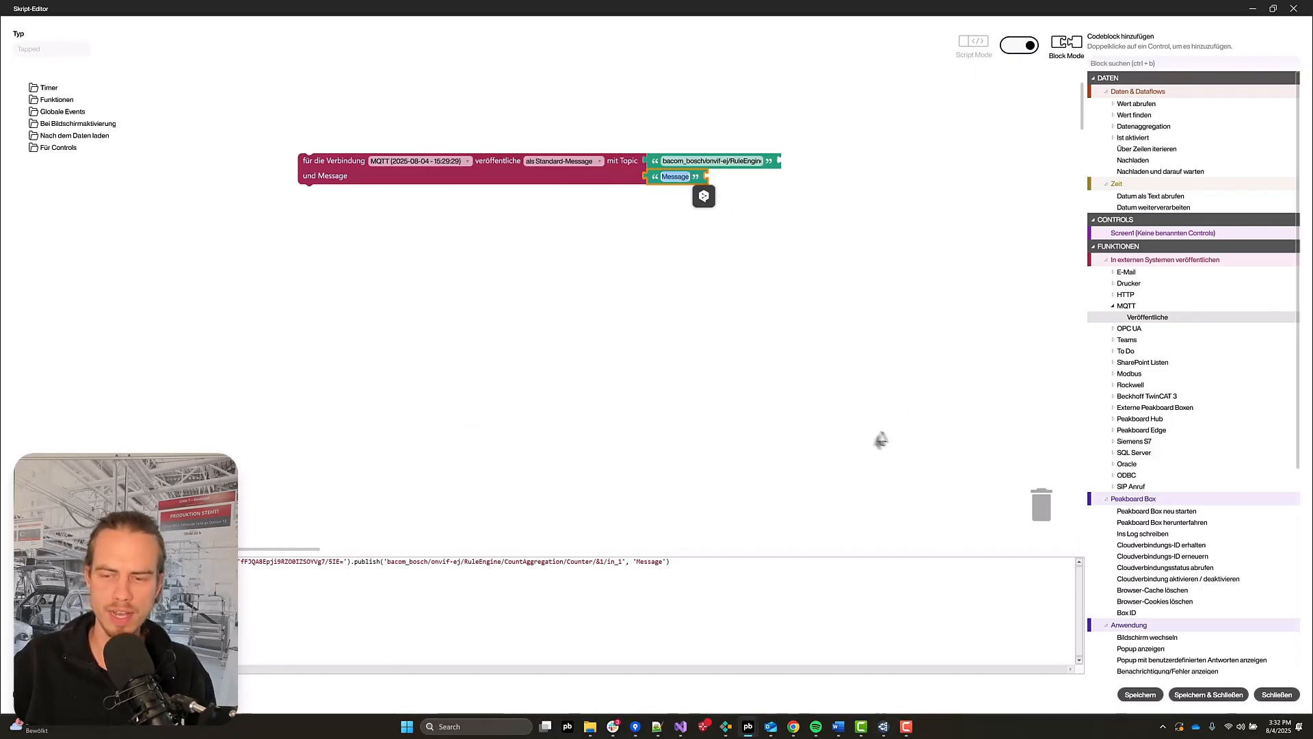
left_click(910, 415)
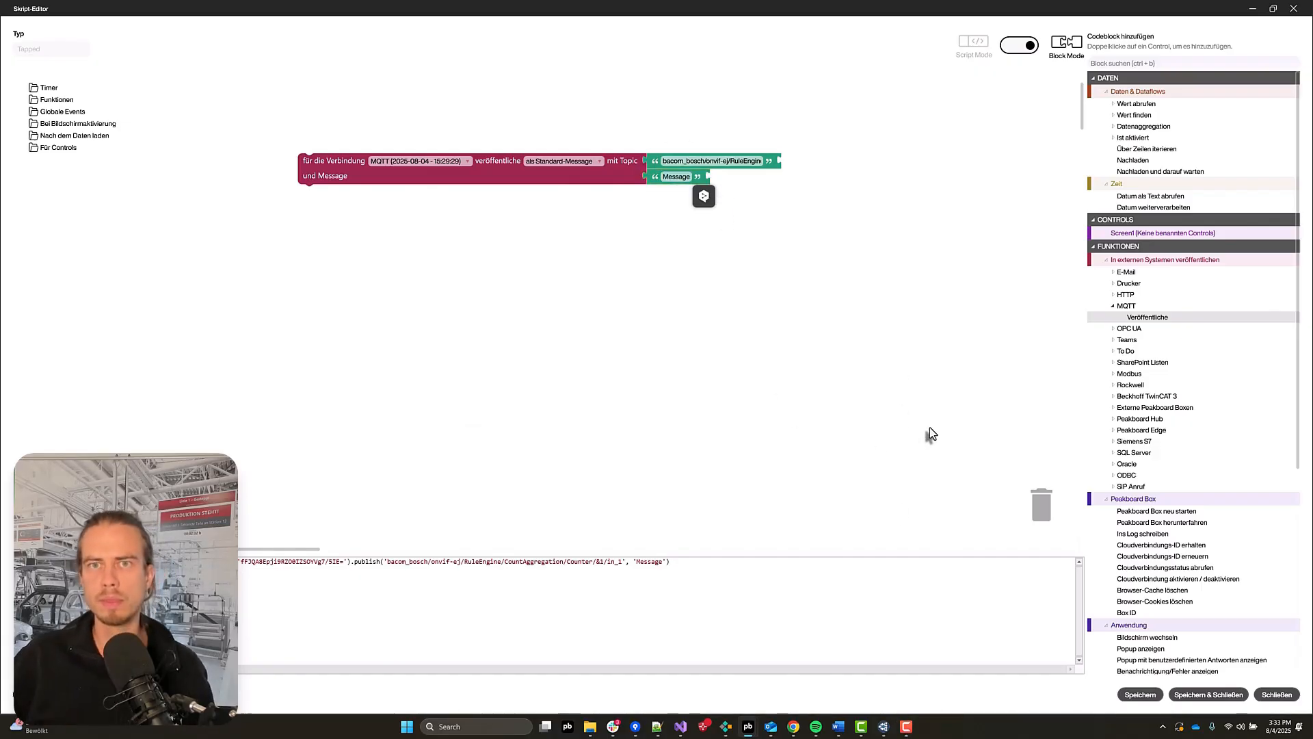